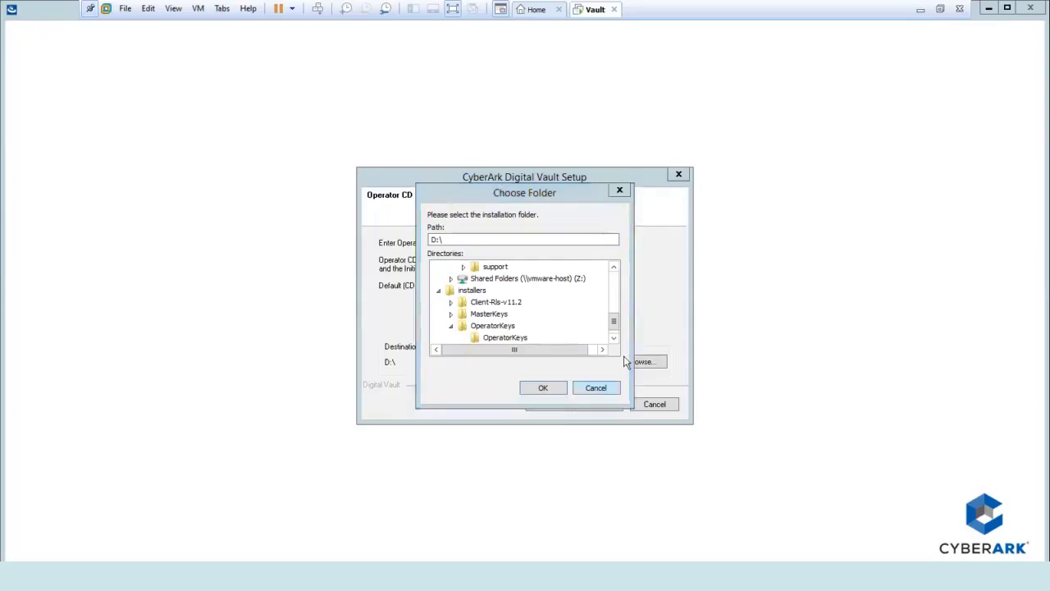
# - Point the Operator CD path to the inner OperatorKeys folder under the Desktop installers folder
pyautogui.click(613, 337)
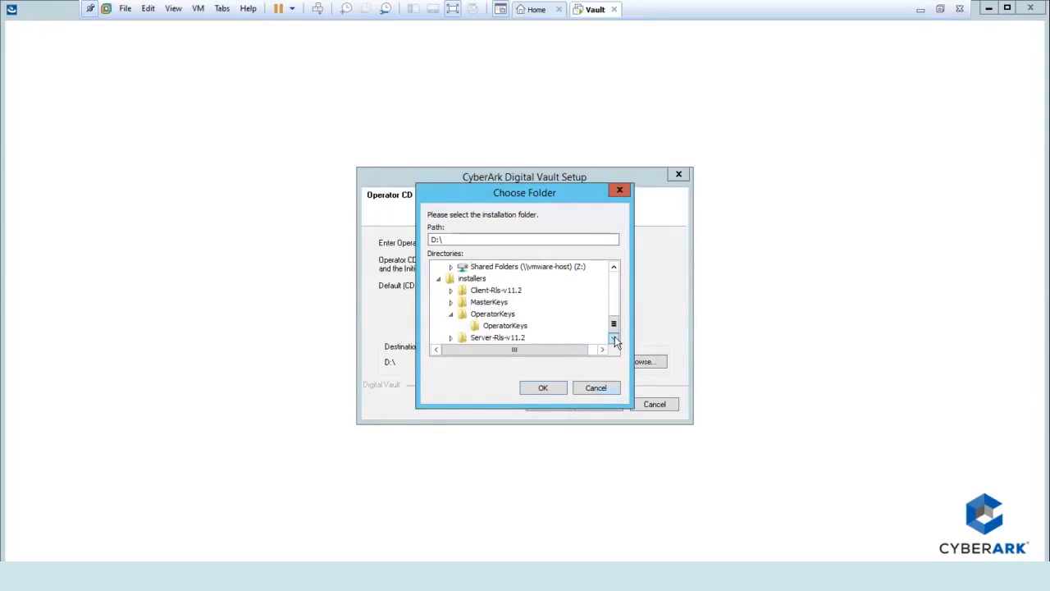
pyautogui.click(529, 329)
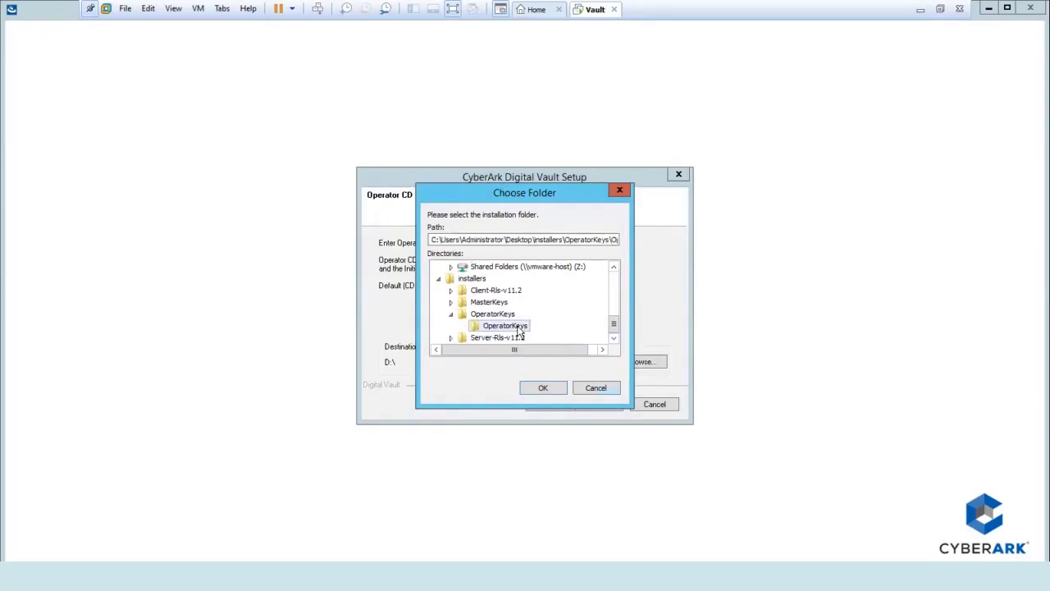
pyautogui.click(542, 387)
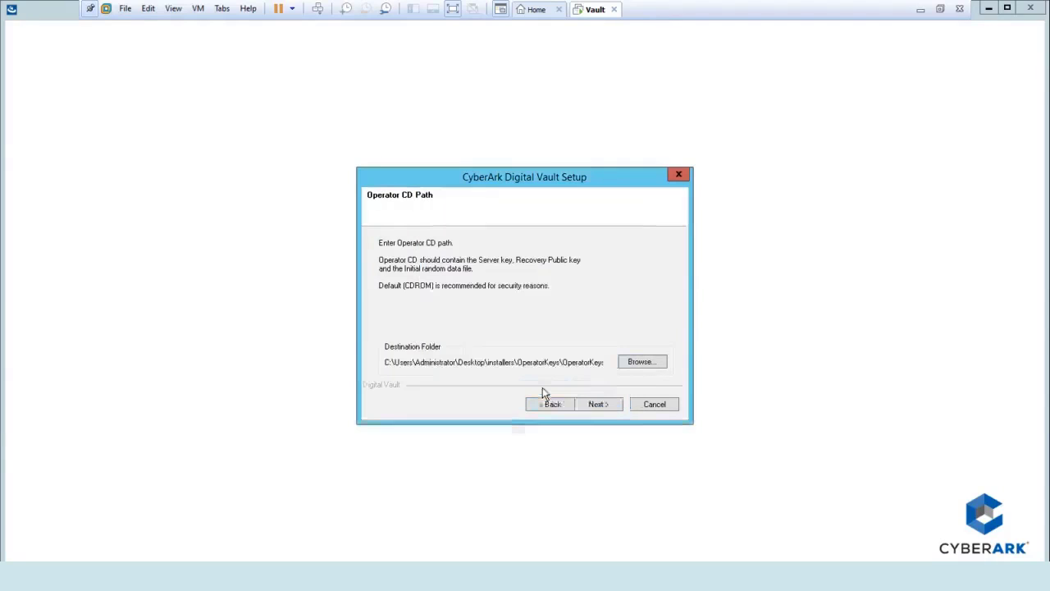
# - Go to the Remote Control Agent page and select the Remote Terminal IP Address field
pyautogui.click(597, 406)
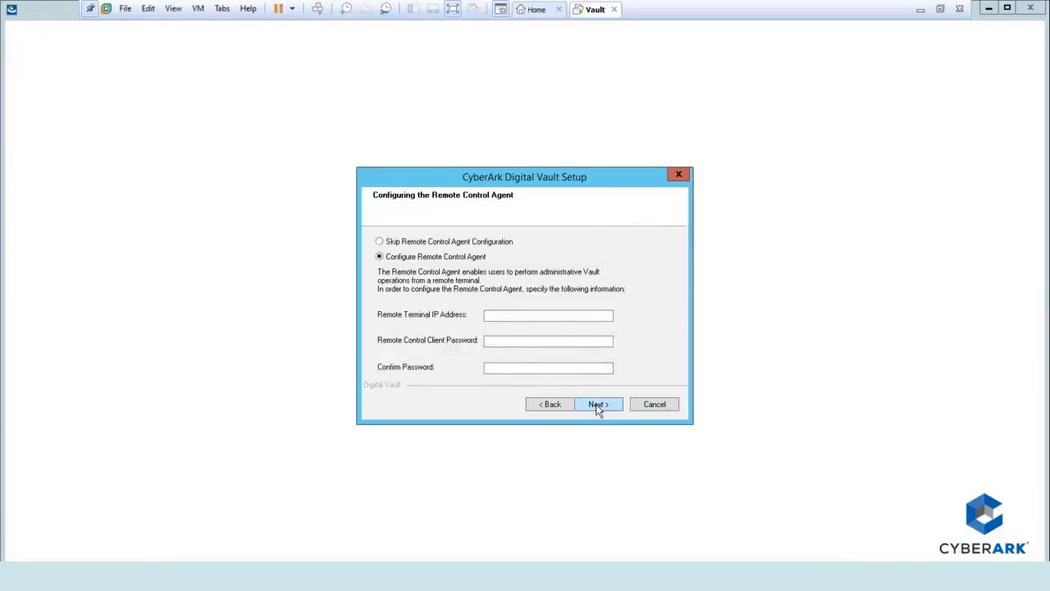
pyautogui.click(514, 314)
# - Choose Skip Remote Control Agent Configuration
pyautogui.click(459, 241)
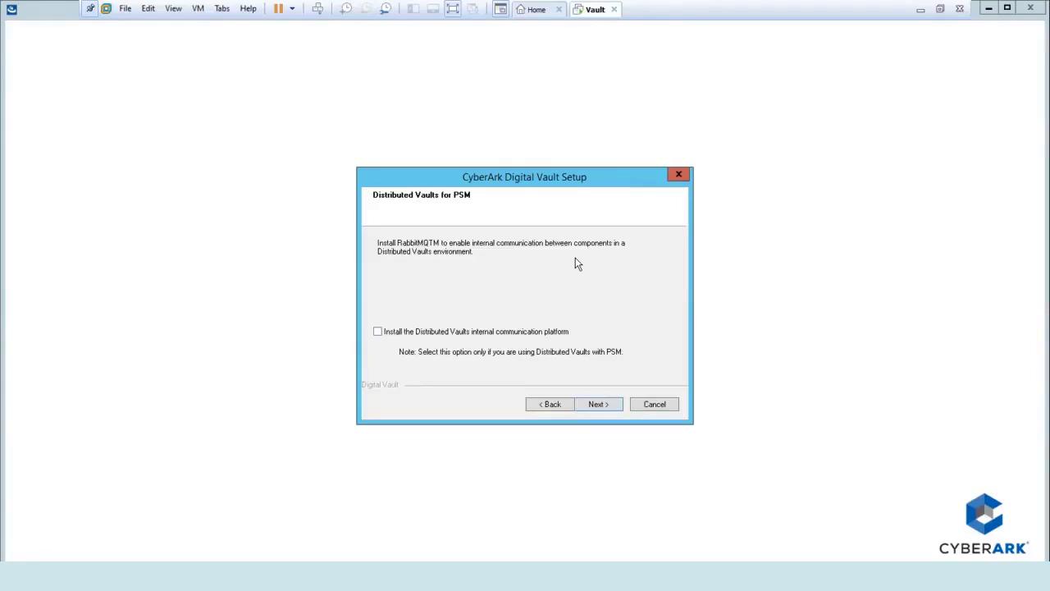
# - Pass Distributed Vaults for PSM, keep machine hardening enabled, and accept the CyberArk Digital Vault program folder
pyautogui.click(599, 403)
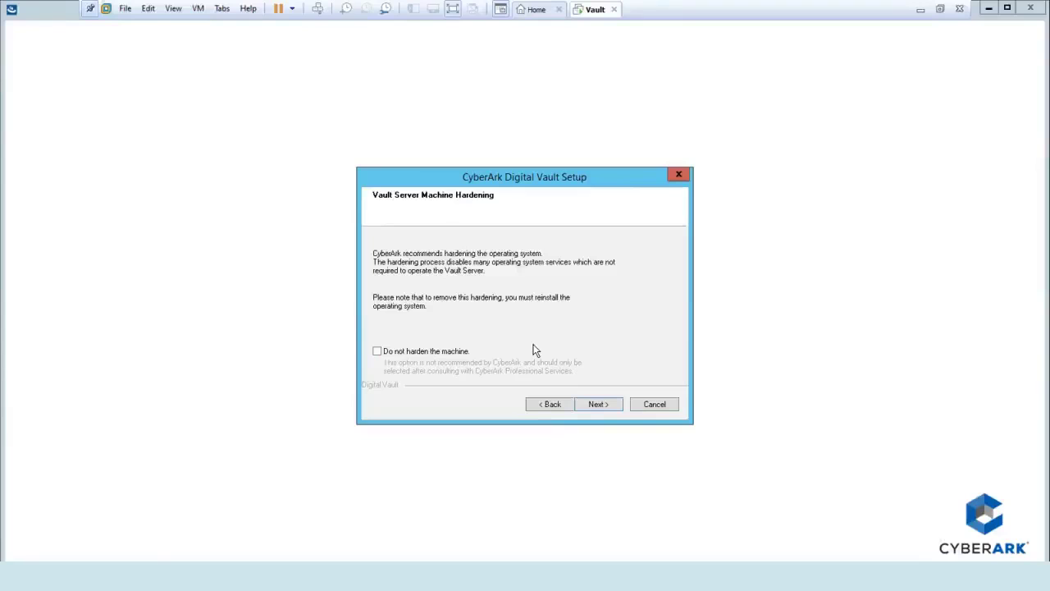
pyautogui.click(599, 406)
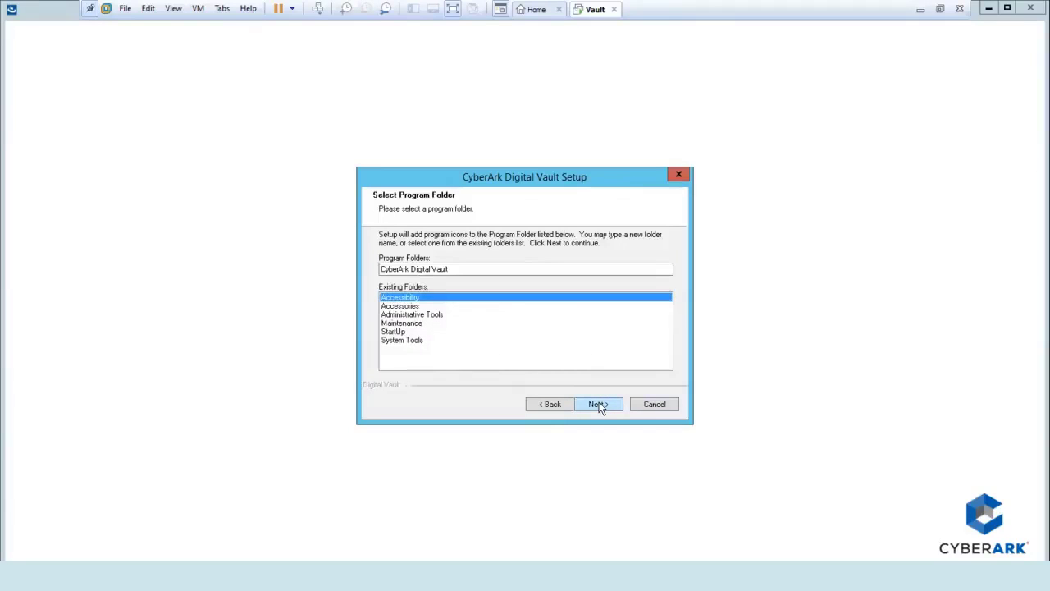
pyautogui.click(598, 405)
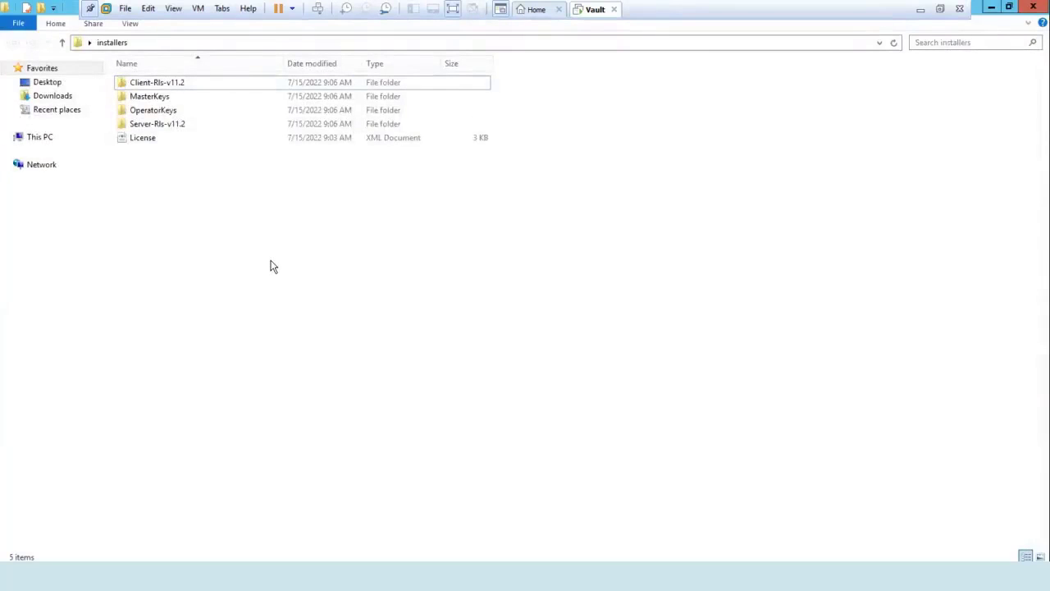
# - Create a Credentials text file in the installers folder and record the Master account password in it
pyautogui.rightClick(273, 267)
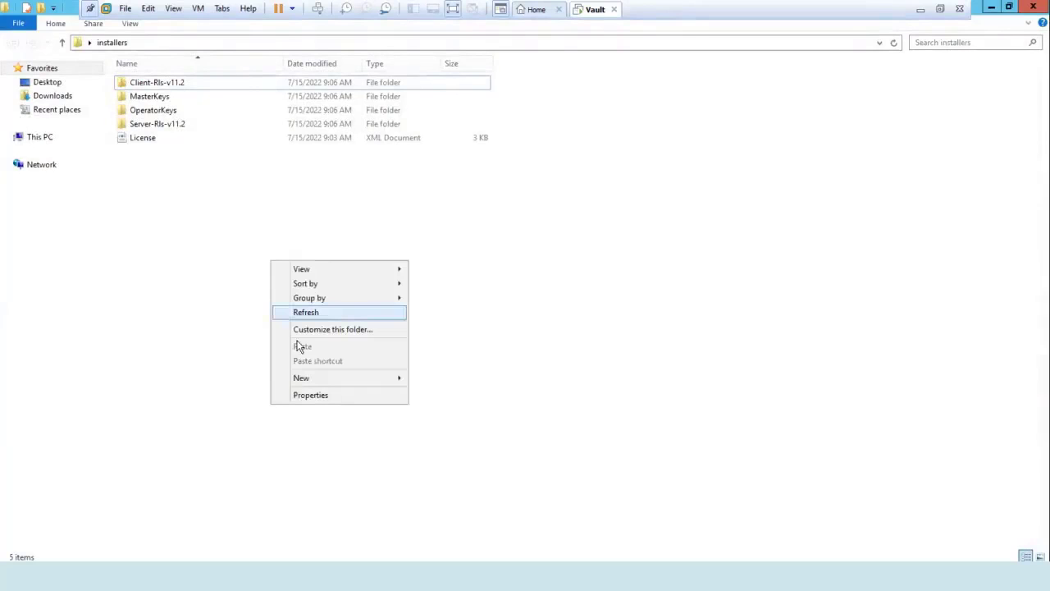
pyautogui.moveTo(306, 378)
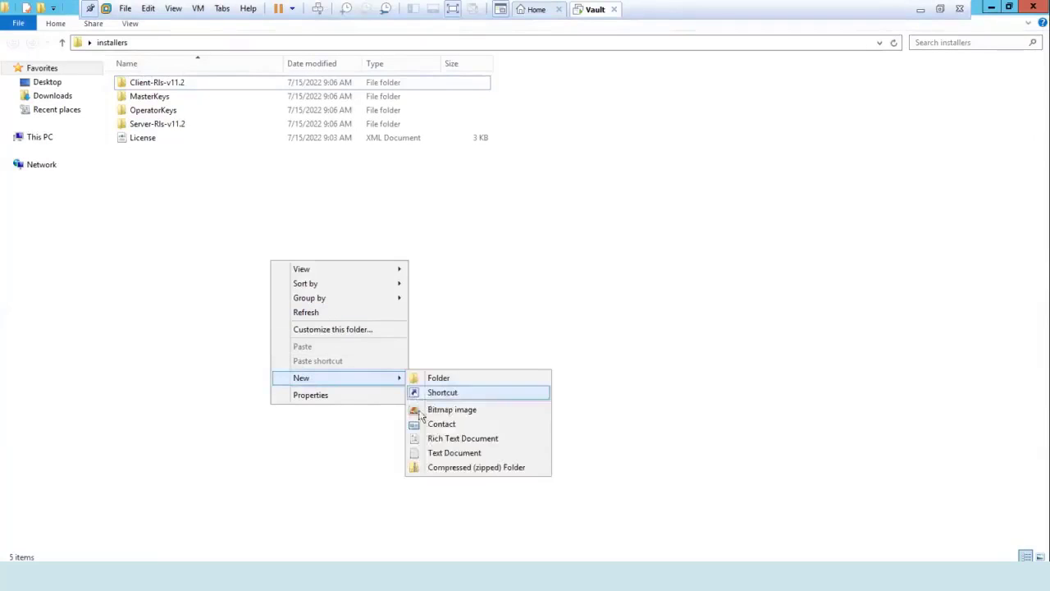
pyautogui.click(431, 453)
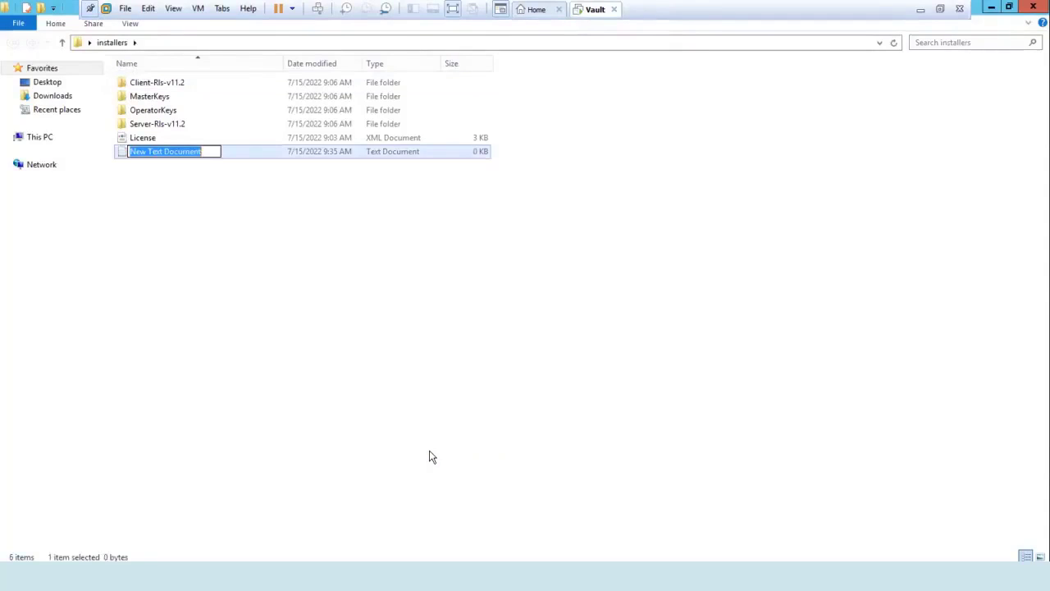
pyautogui.write('re')
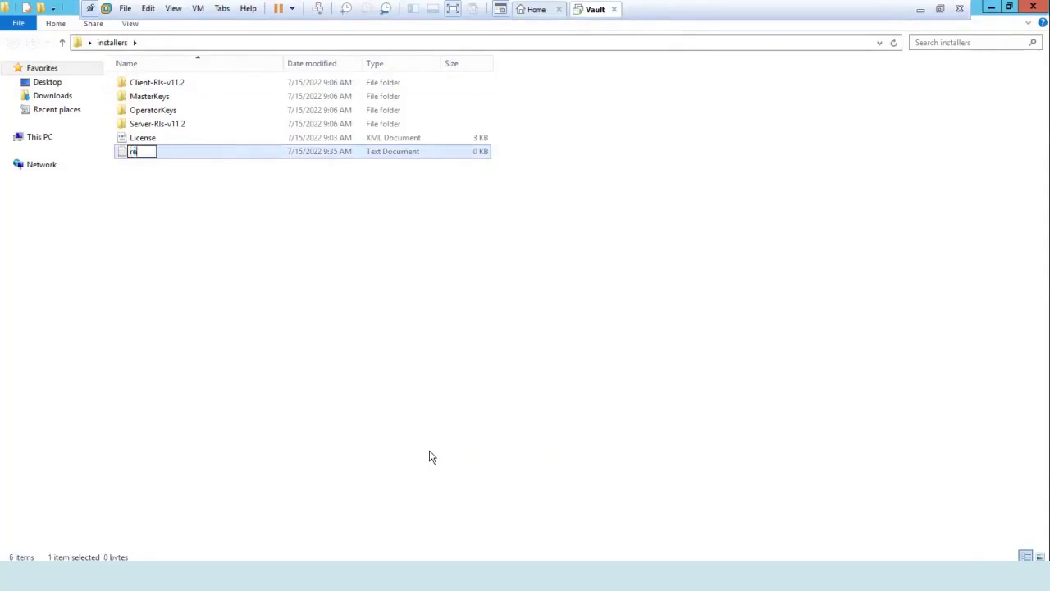
pyautogui.press('BackSpace')
pyautogui.press('BackSpace')
pyautogui.write('Credentials')
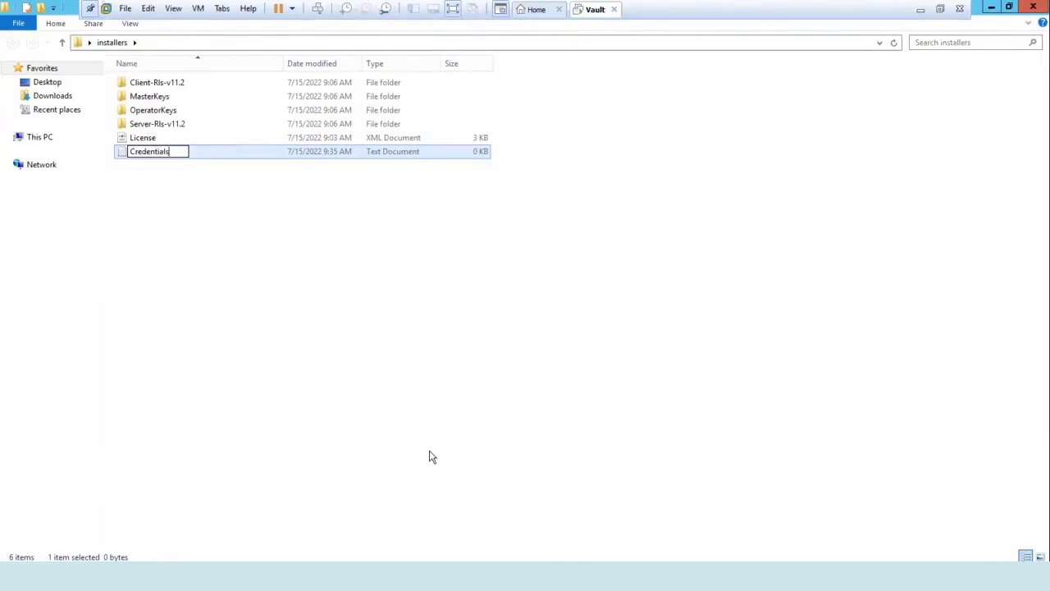
pyautogui.press('Return')
pyautogui.press('Return')
pyautogui.write('Master: Master@123')
pyautogui.press('Return')
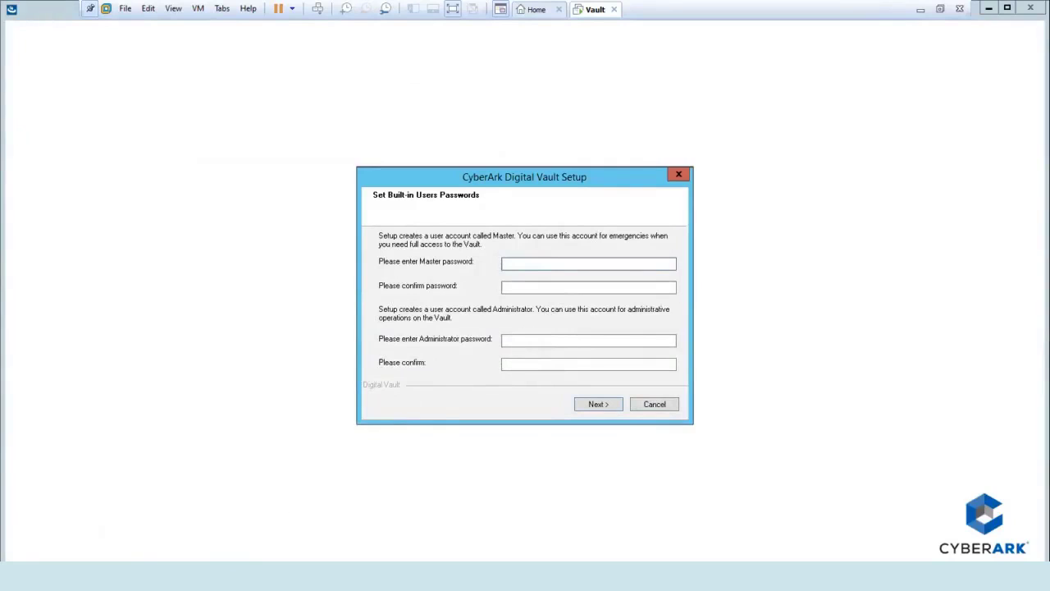
# - Add an Administrator password line to Credentials, save the file, and select the Master password
pyautogui.moveTo(217, 574)
pyautogui.click(214, 513)
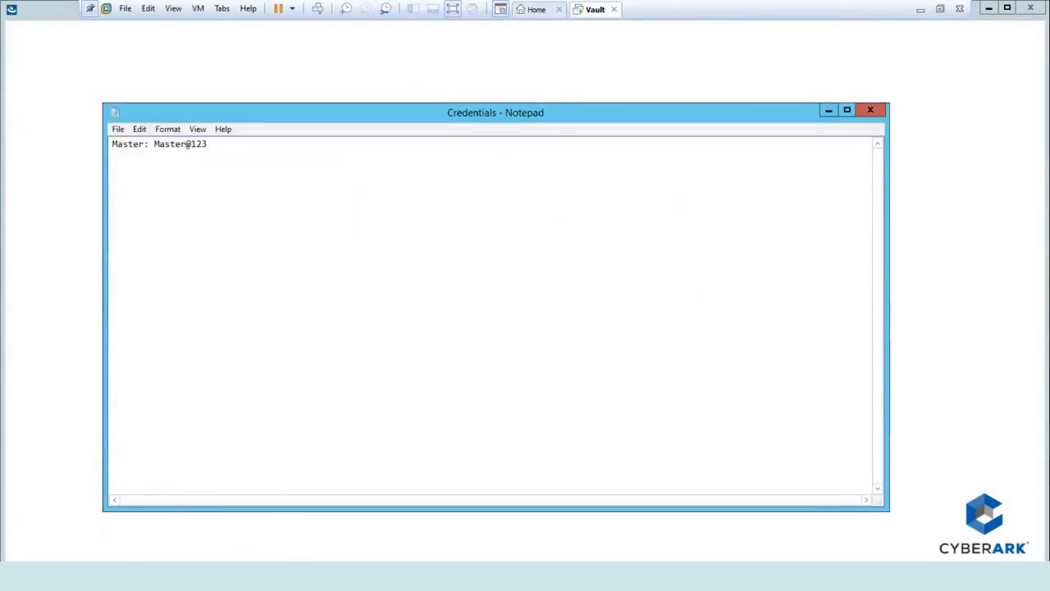
pyautogui.write('Administrator')
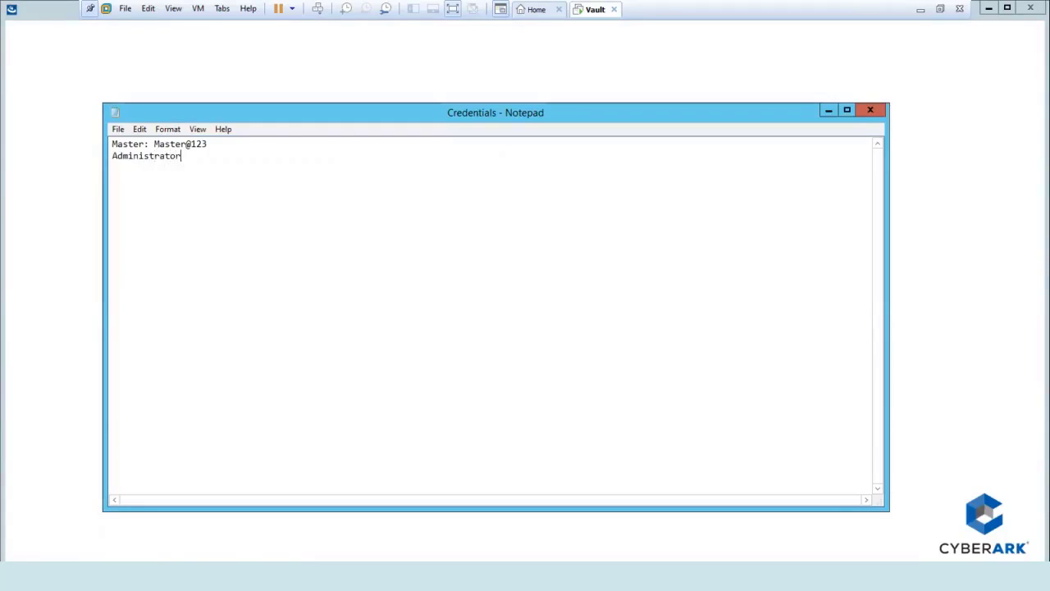
pyautogui.write(': Administrator@123')
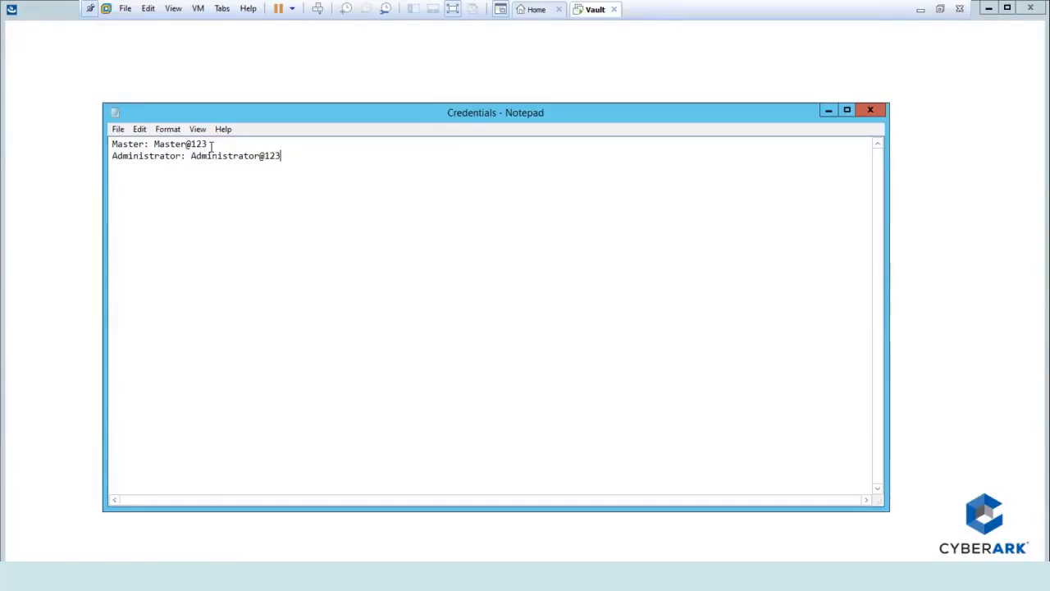
pyautogui.click(122, 131)
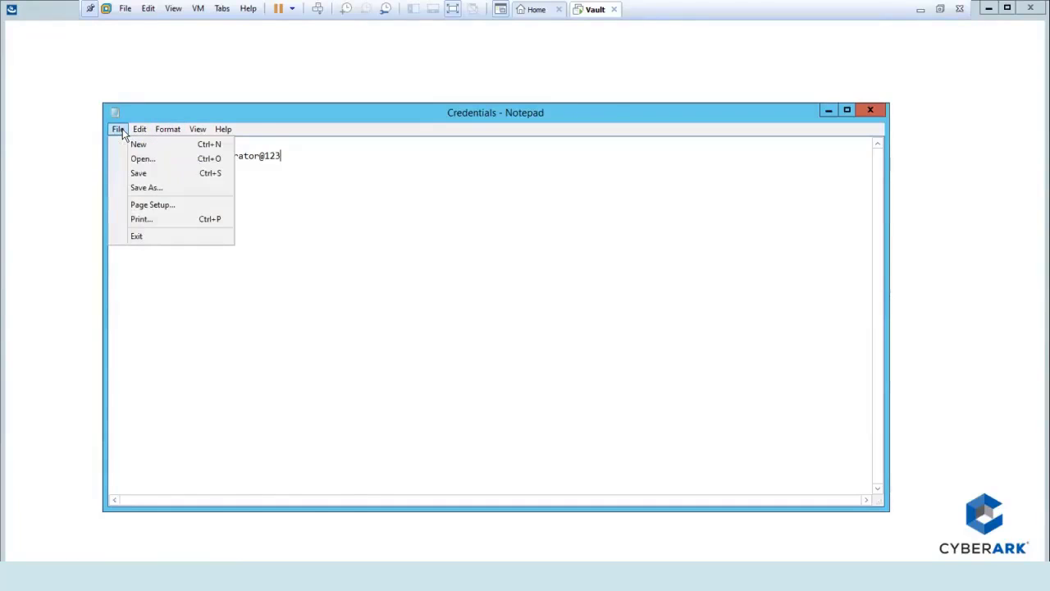
pyautogui.click(134, 171)
pyautogui.moveTo(207, 143); pyautogui.dragTo(155, 145)
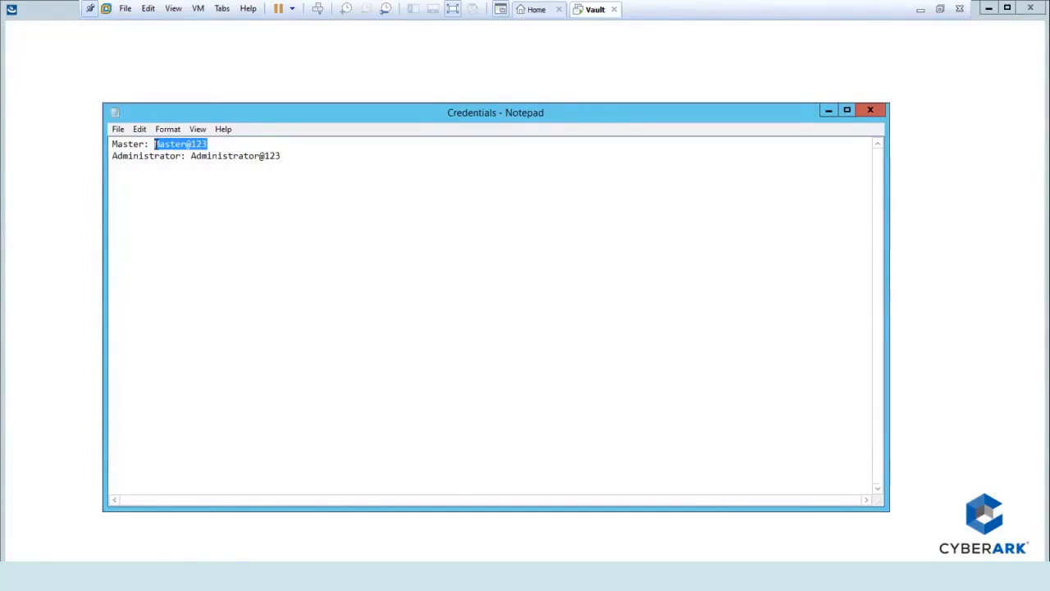
# - Paste the copied Master password into both the Master and Confirm password fields
pyautogui.click(827, 109)
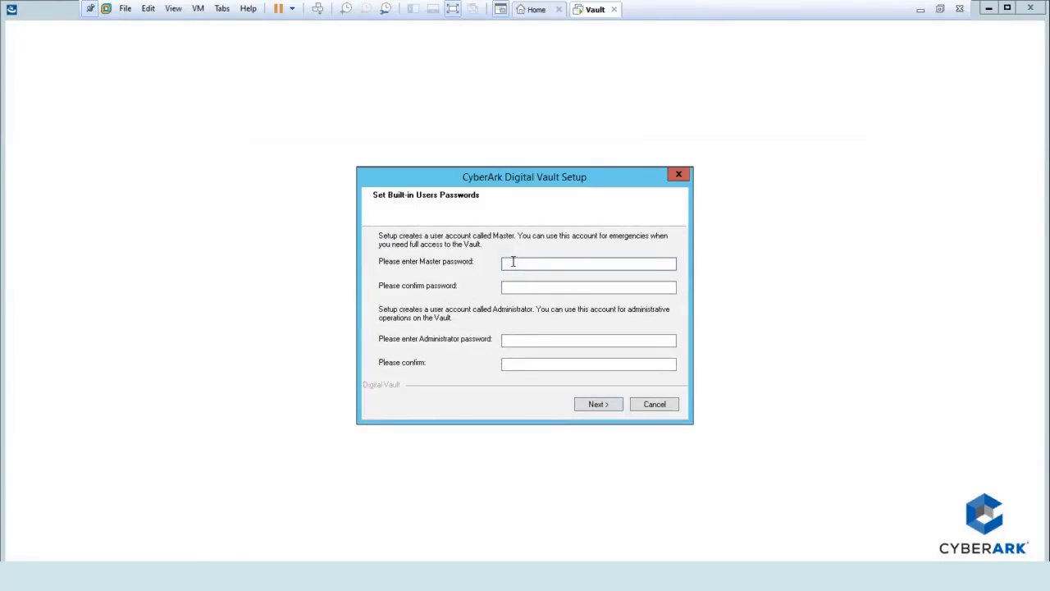
pyautogui.hotkey('ctrl', 'v')
pyautogui.click(512, 286)
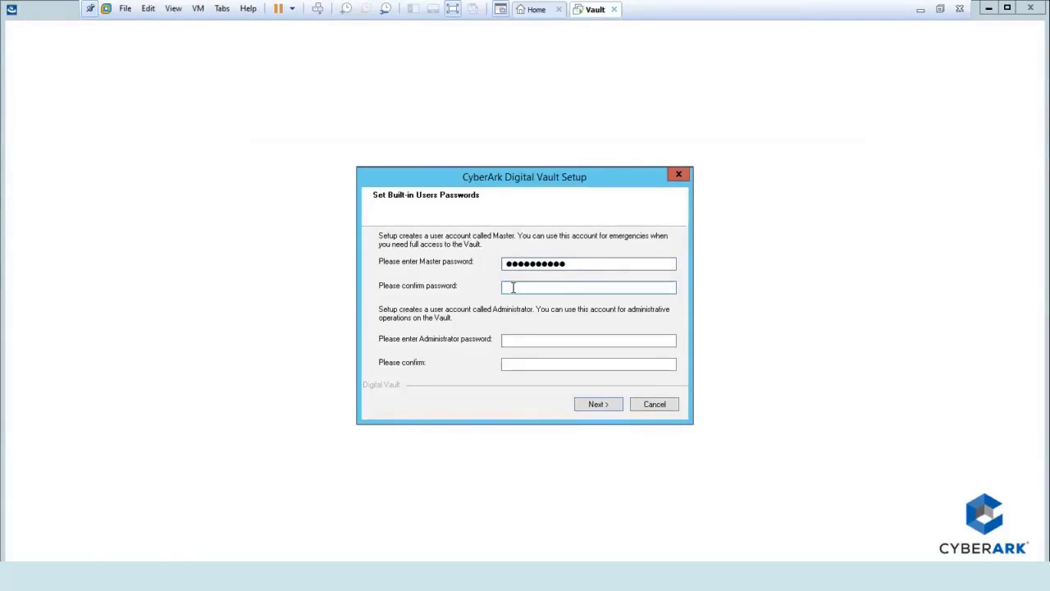
pyautogui.hotkey('ctrl', 'v')
pyautogui.press('BackSpace')
pyautogui.press('BackSpace')
pyautogui.press('BackSpace')
pyautogui.press('BackSpace')
pyautogui.press('BackSpace')
pyautogui.press('BackSpace')
pyautogui.press('BackSpace')
pyautogui.press('BackSpace')
pyautogui.press('BackSpace')
pyautogui.press('BackSpace')
pyautogui.hotkey('shift', 'Tab')
pyautogui.press('BackSpace')
pyautogui.hotkey('ctrl', 'v')
pyautogui.press('Tab')
pyautogui.hotkey('ctrl', 'v')
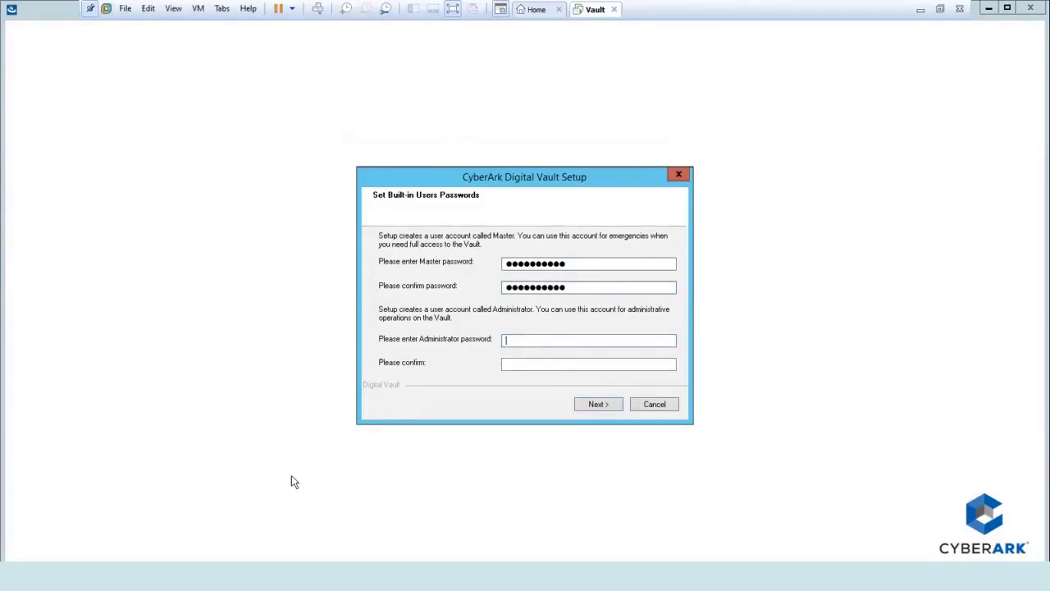
pyautogui.click(235, 575)
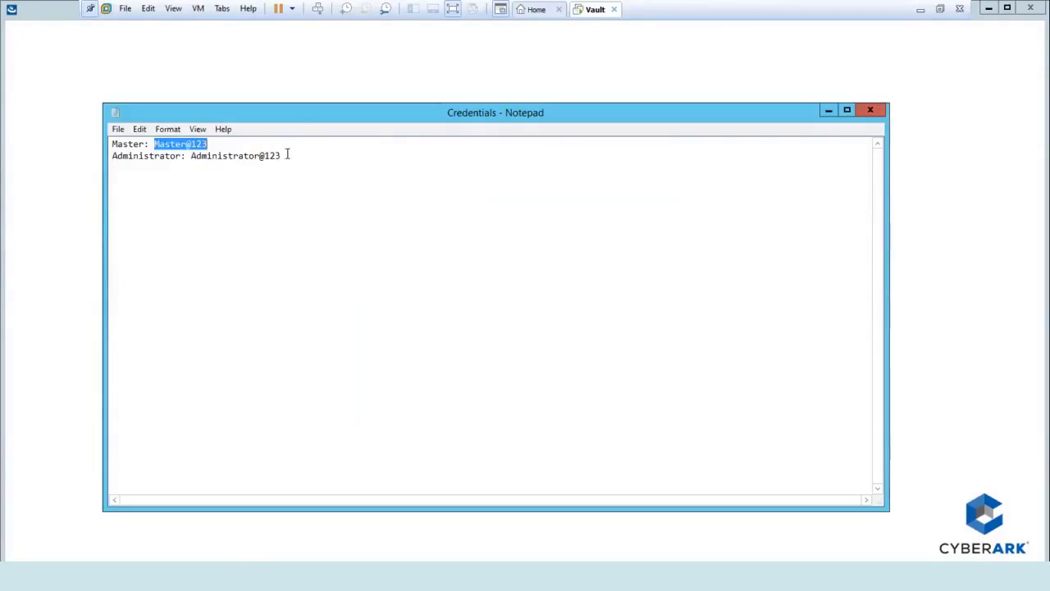
# - Copy the Administrator password from Credentials and paste it into both Administrator password fields
pyautogui.moveTo(284, 155); pyautogui.dragTo(221, 156)
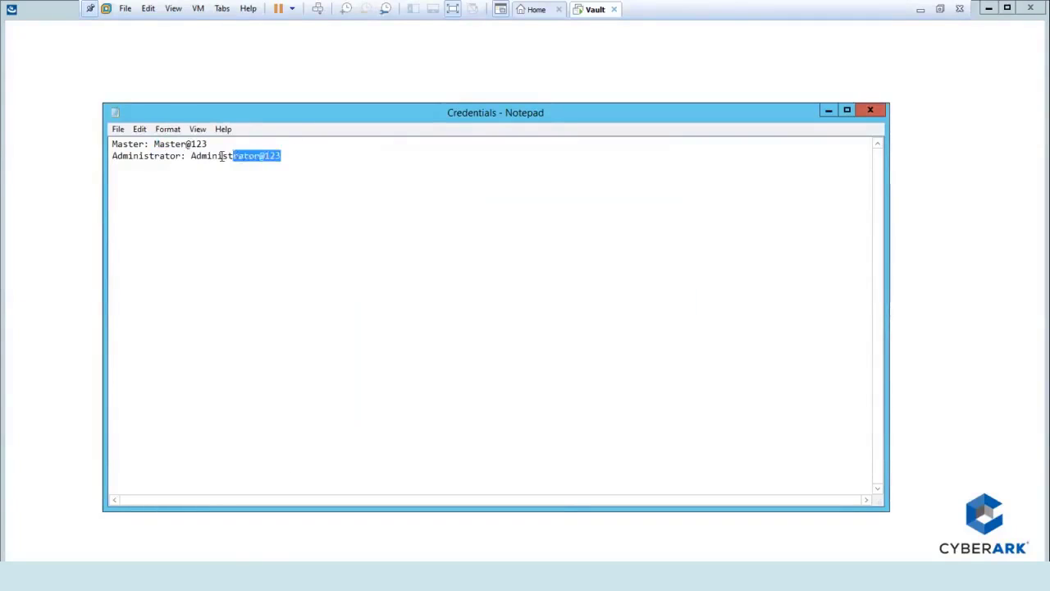
pyautogui.moveTo(221, 156); pyautogui.dragTo(191, 156)
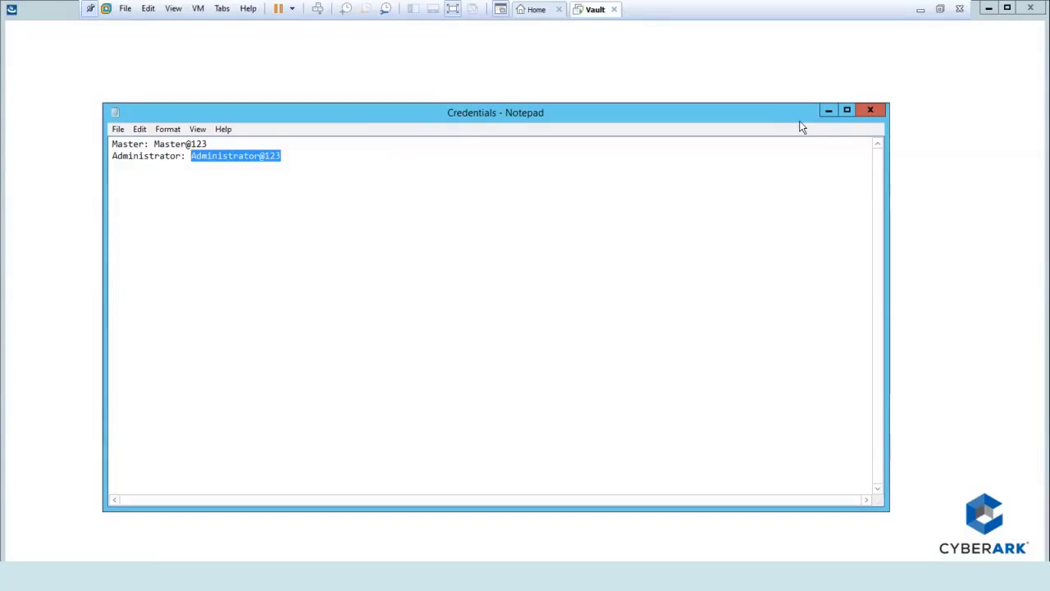
pyautogui.click(826, 114)
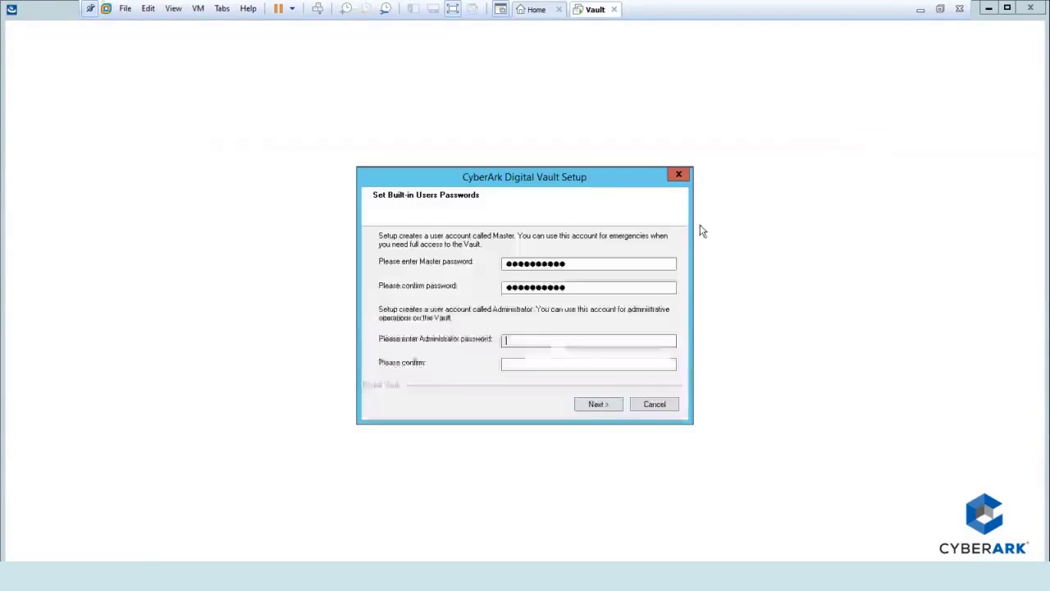
pyautogui.click(519, 341)
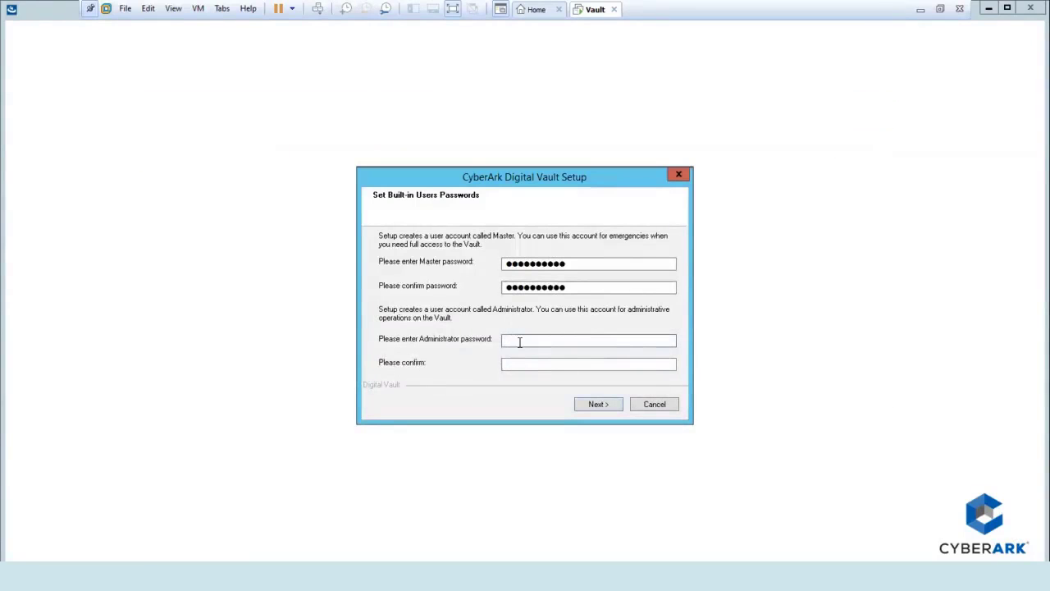
pyautogui.hotkey('ctrl', 'v')
pyautogui.press('Tab')
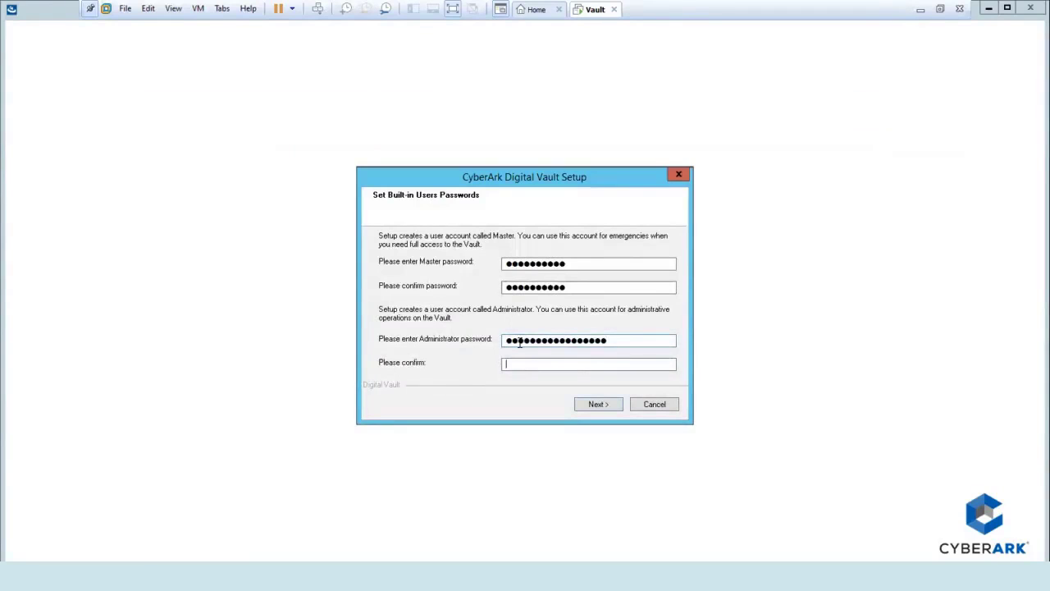
pyautogui.hotkey('ctrl', 'v')
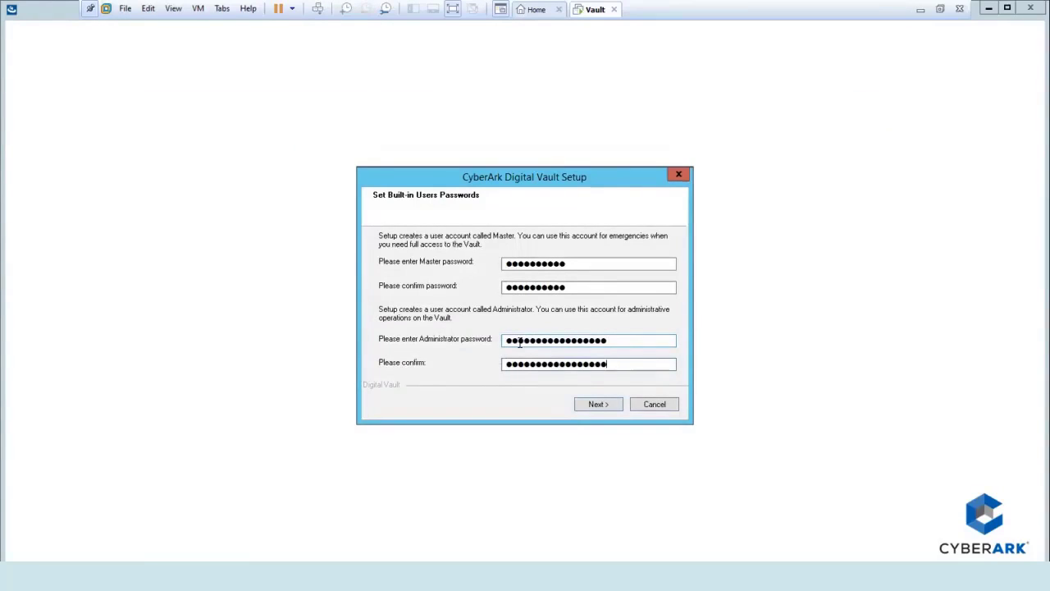
# - Submit the passwords, close the crashed CAVaultManager, and acknowledge the SecureDB failed error
pyautogui.click(617, 403)
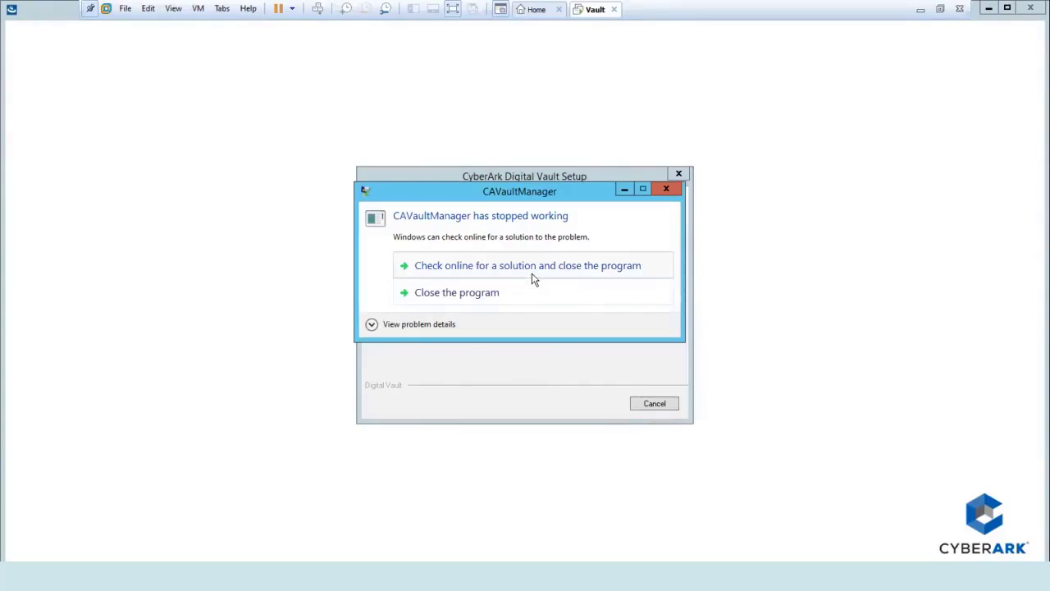
pyautogui.click(371, 325)
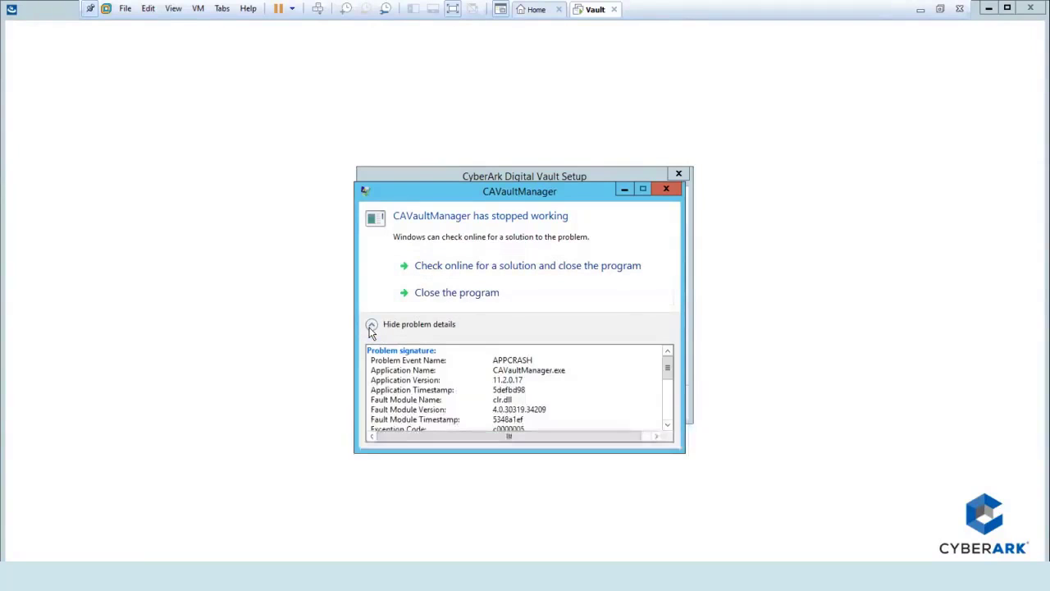
pyautogui.click(459, 294)
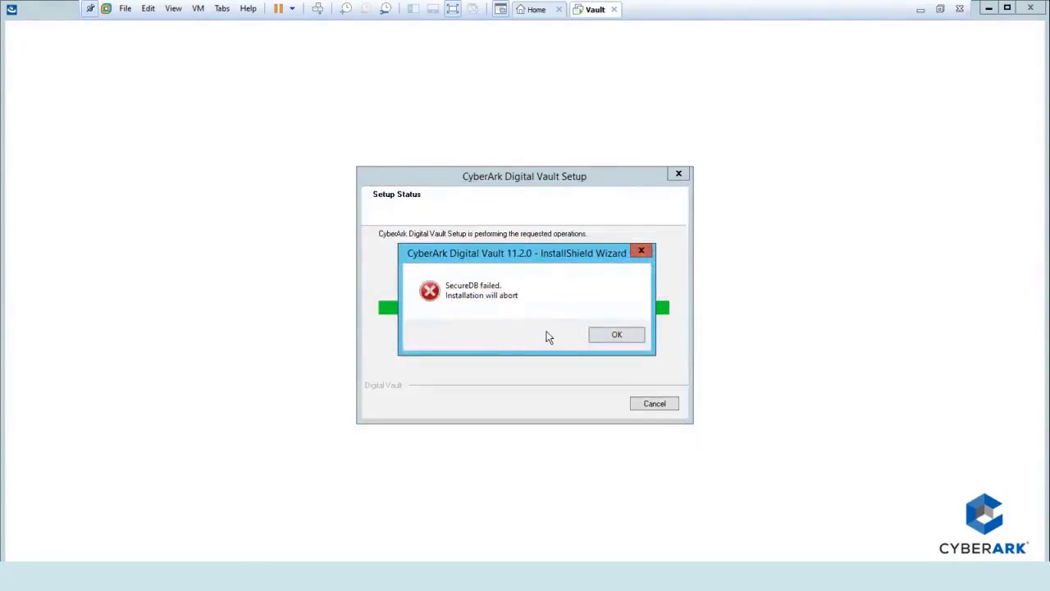
pyautogui.click(610, 339)
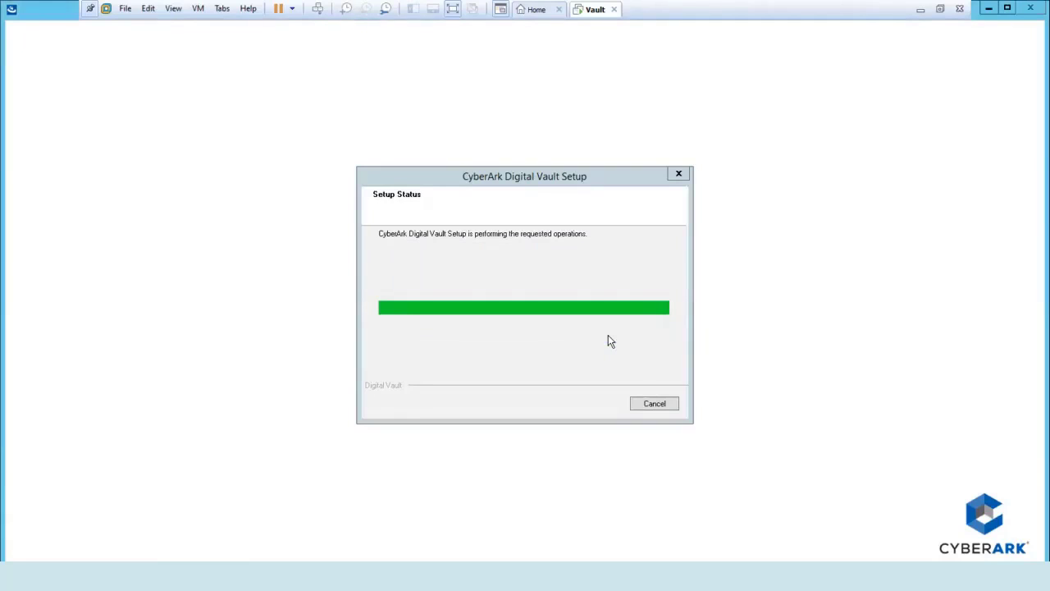